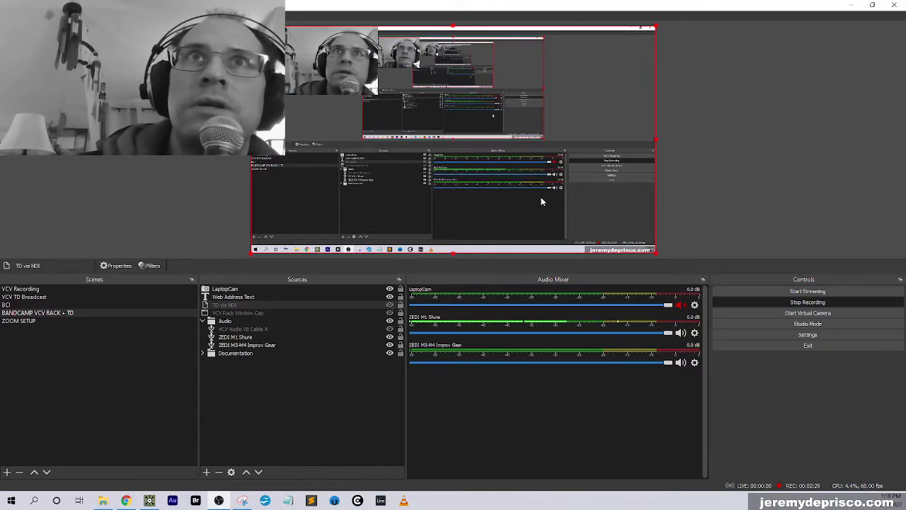
# Hide LaptopCam, fit TD via NDI to the full canvas, and shrink the preview to enlarge the source lists
pyautogui.click(389, 289)
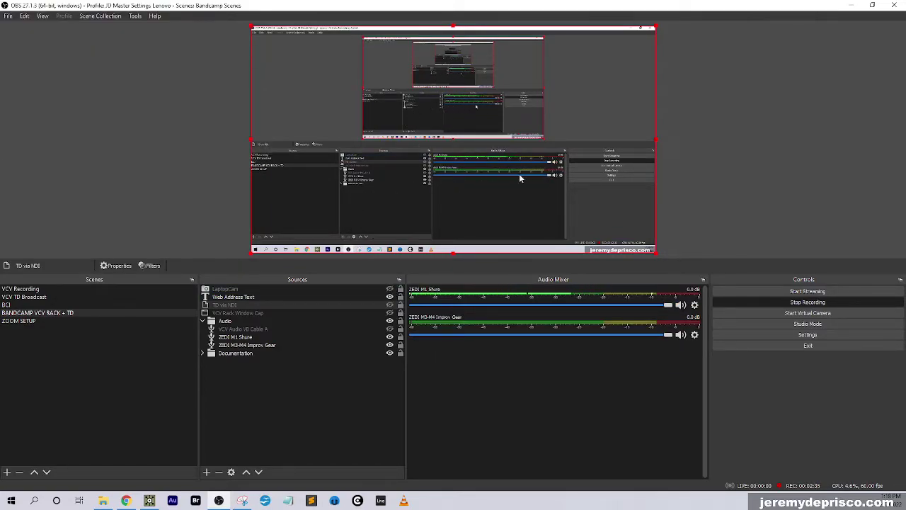
pyautogui.moveTo(483, 197); pyautogui.dragTo(526, 164)
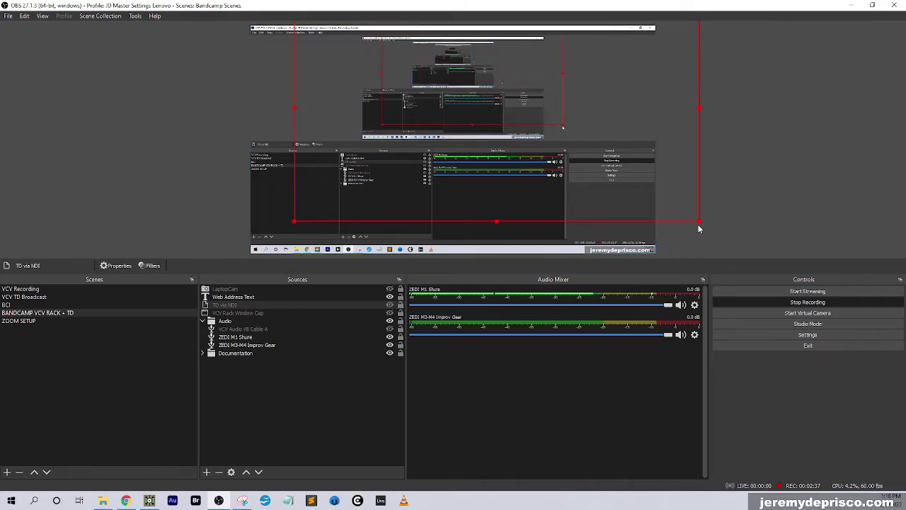
pyautogui.moveTo(698, 222); pyautogui.dragTo(701, 275)
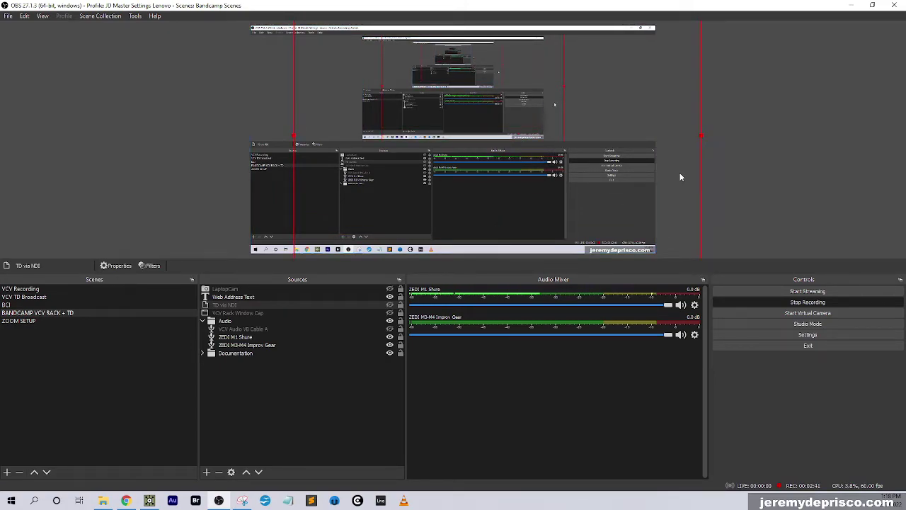
pyautogui.hotkey('ctrl', 'f')
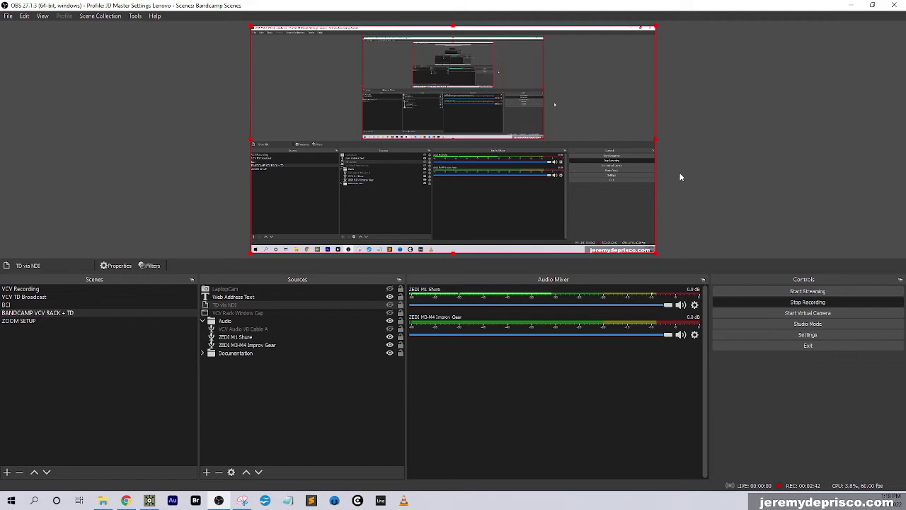
pyautogui.click(469, 253)
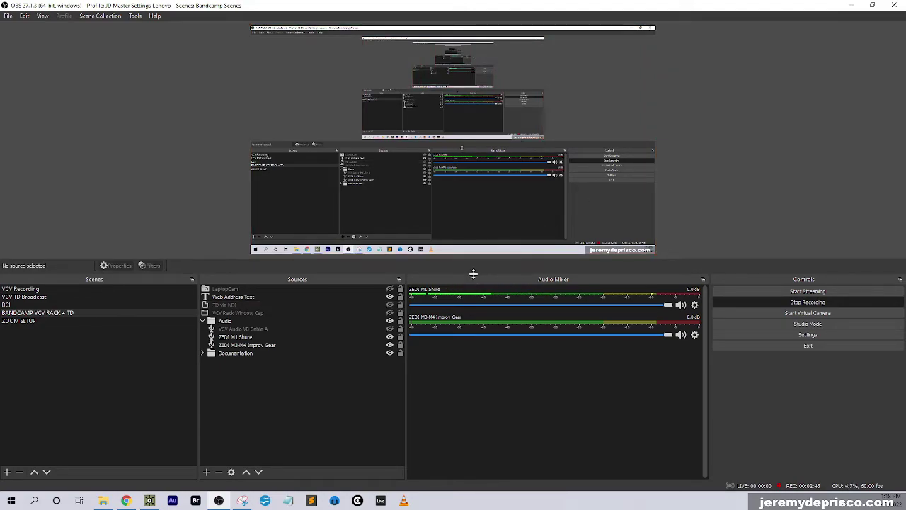
pyautogui.moveTo(474, 273); pyautogui.dragTo(471, 98)
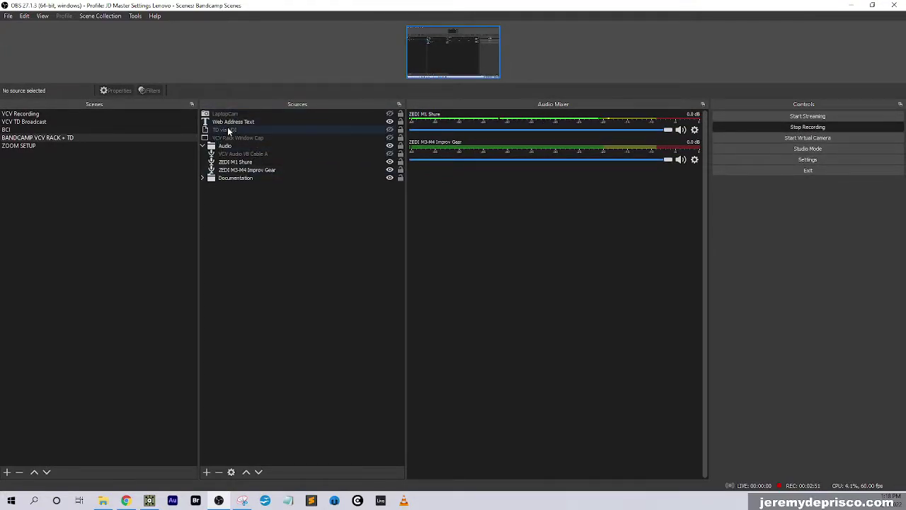
pyautogui.click(366, 114)
pyautogui.click(390, 114)
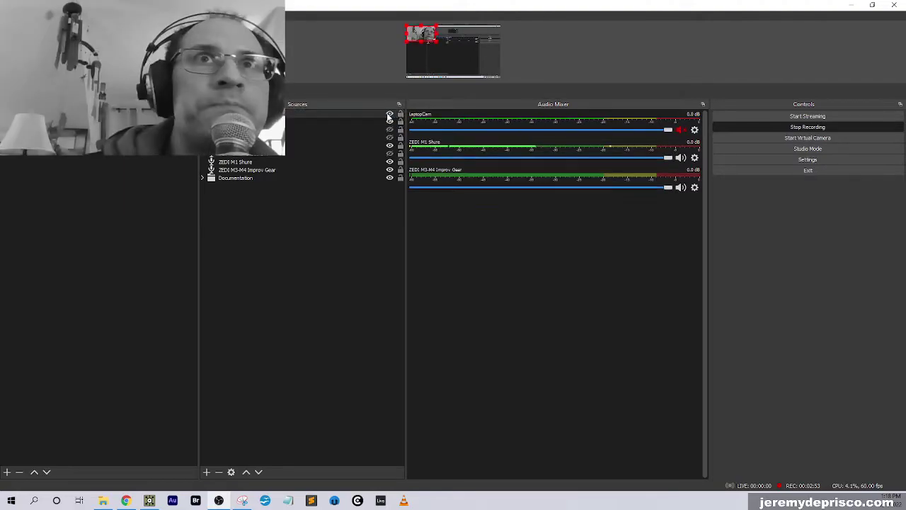
pyautogui.click(389, 114)
pyautogui.click(389, 122)
pyautogui.click(390, 122)
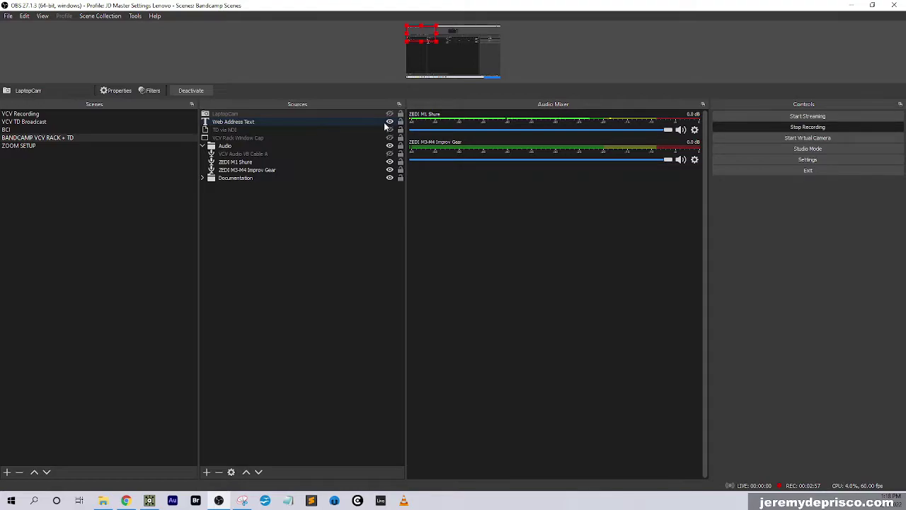
pyautogui.click(276, 131)
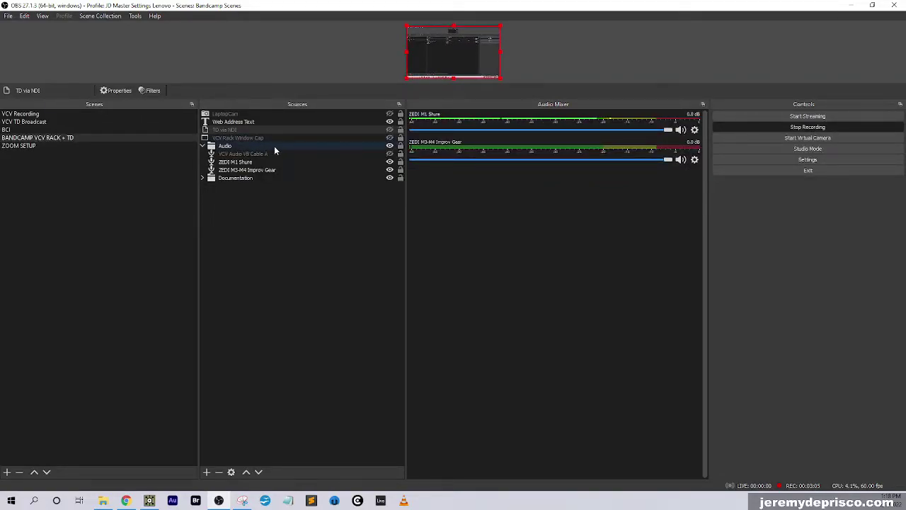
pyautogui.click(247, 146)
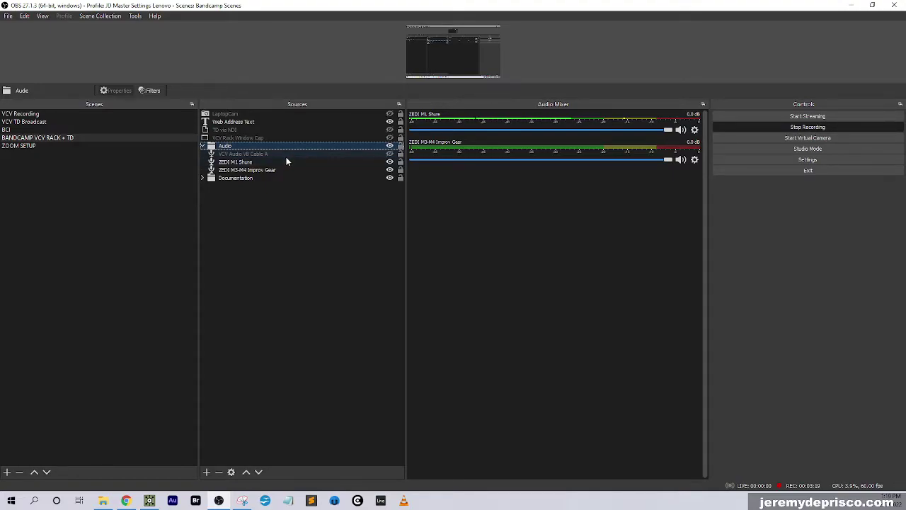
pyautogui.click(279, 163)
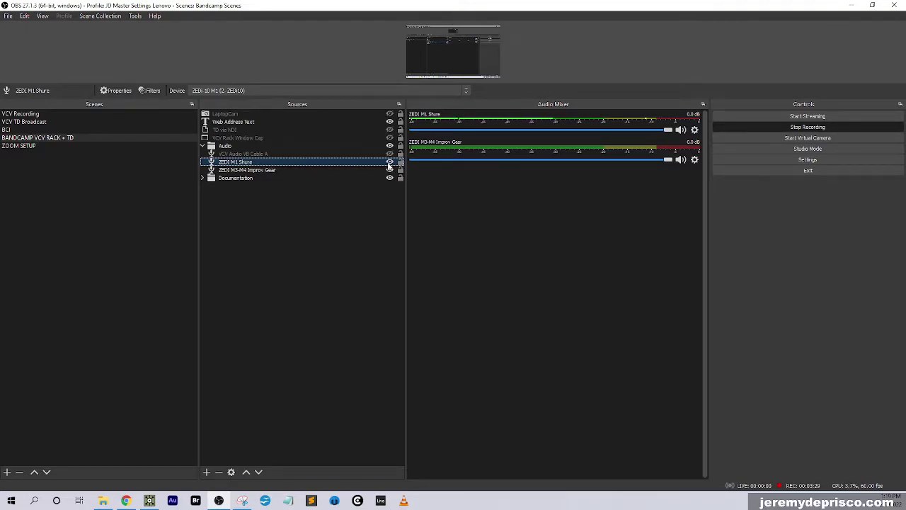
pyautogui.doubleClick(360, 162)
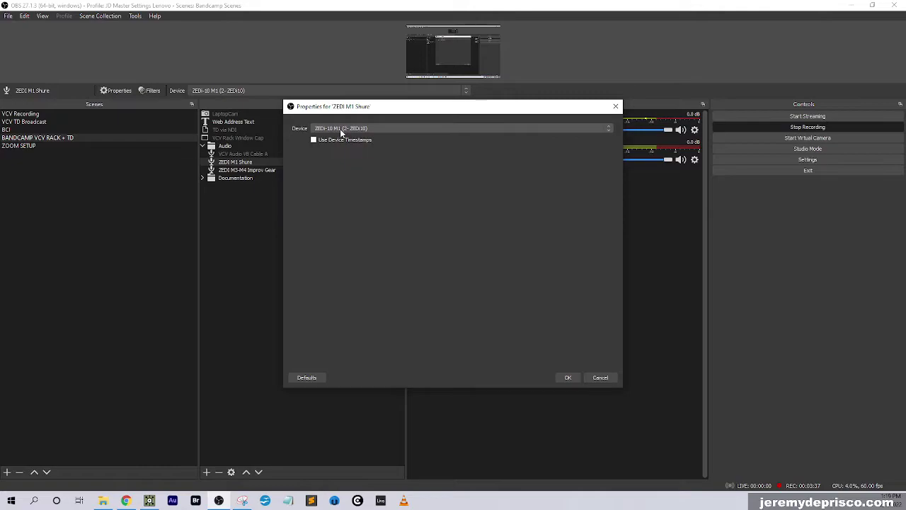
pyautogui.click(600, 377)
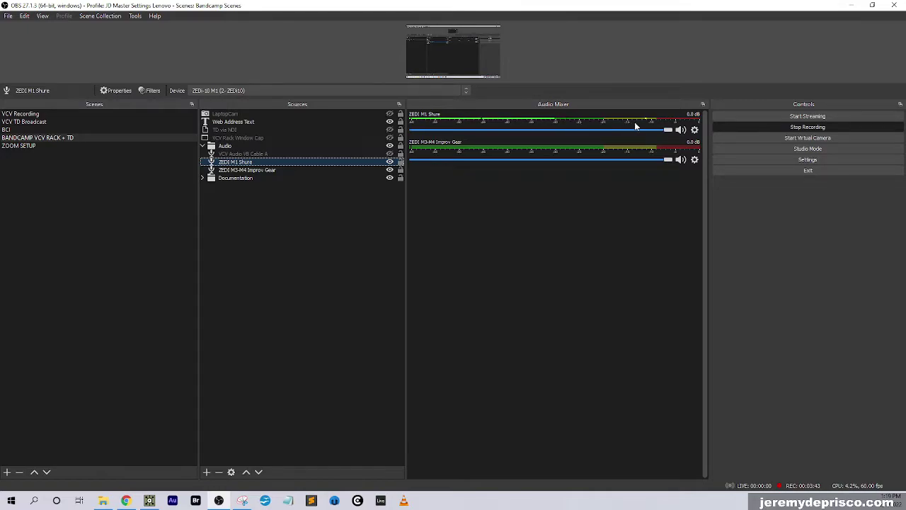
pyautogui.click(231, 171)
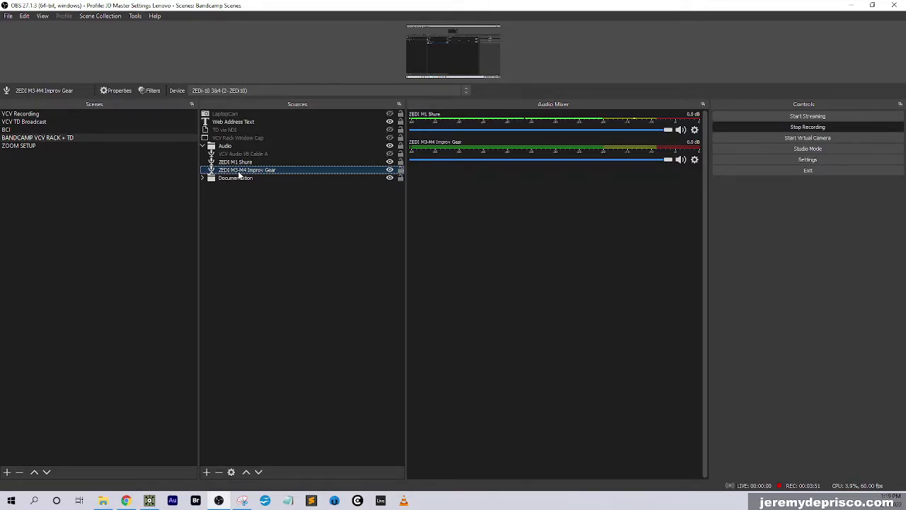
pyautogui.doubleClick(276, 172)
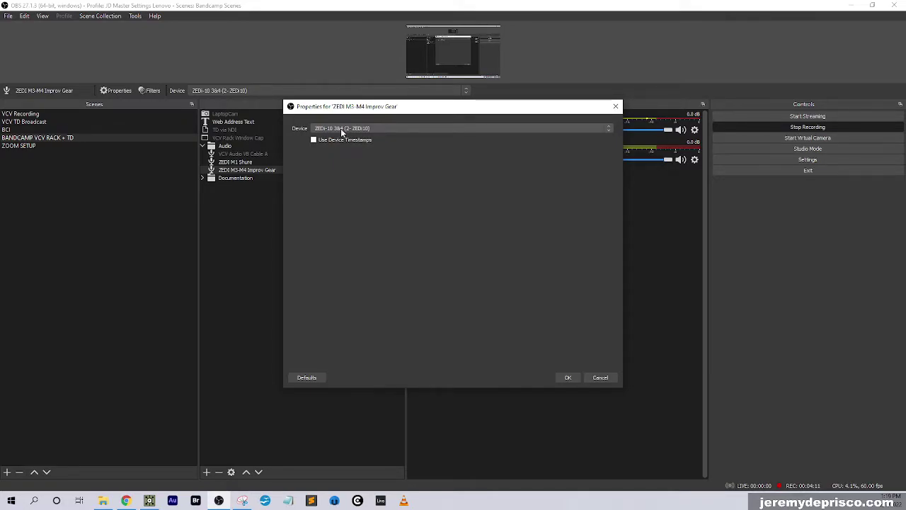
pyautogui.click(600, 377)
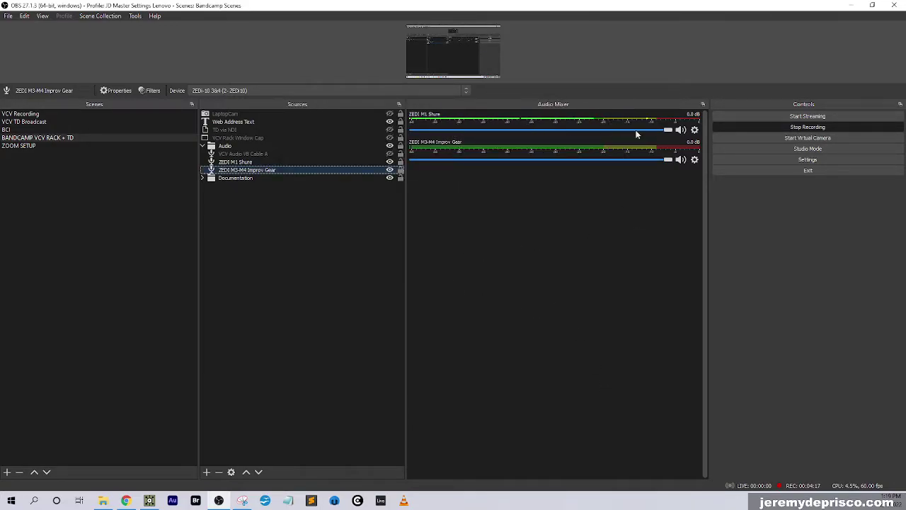
pyautogui.click(694, 160)
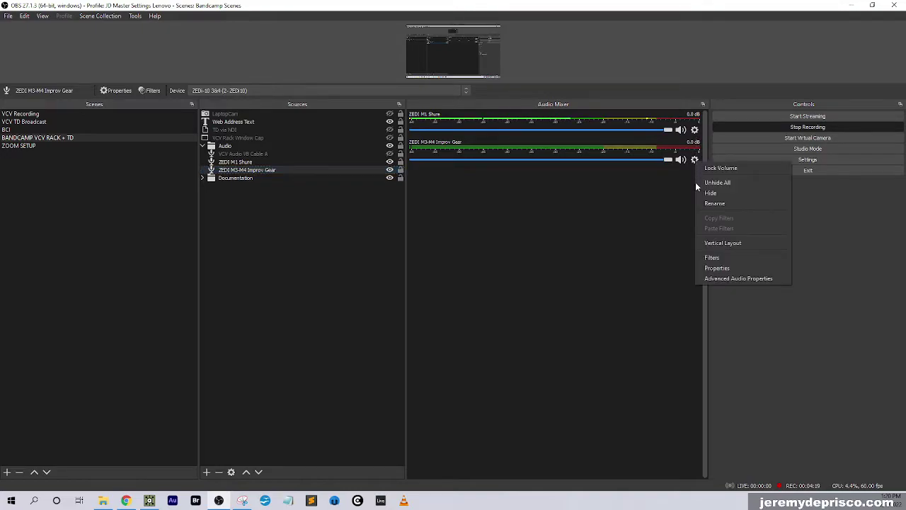
pyautogui.click(712, 283)
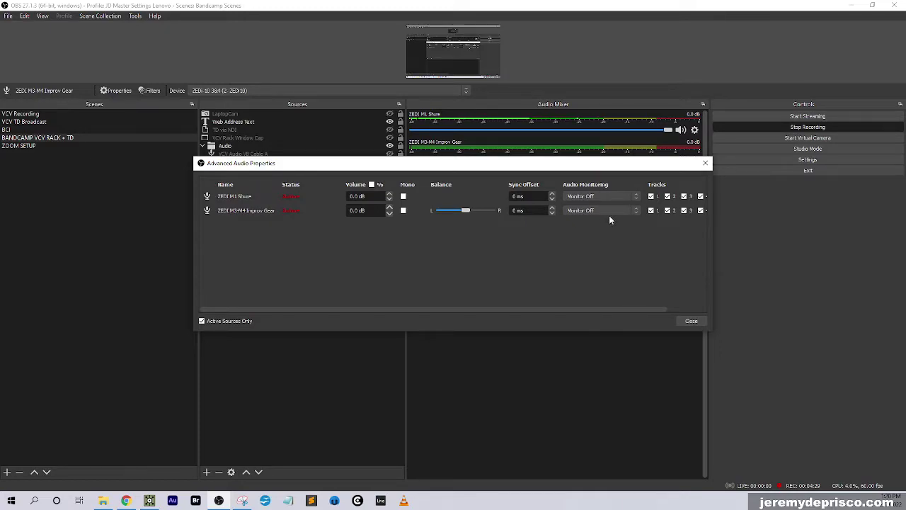
pyautogui.click(697, 322)
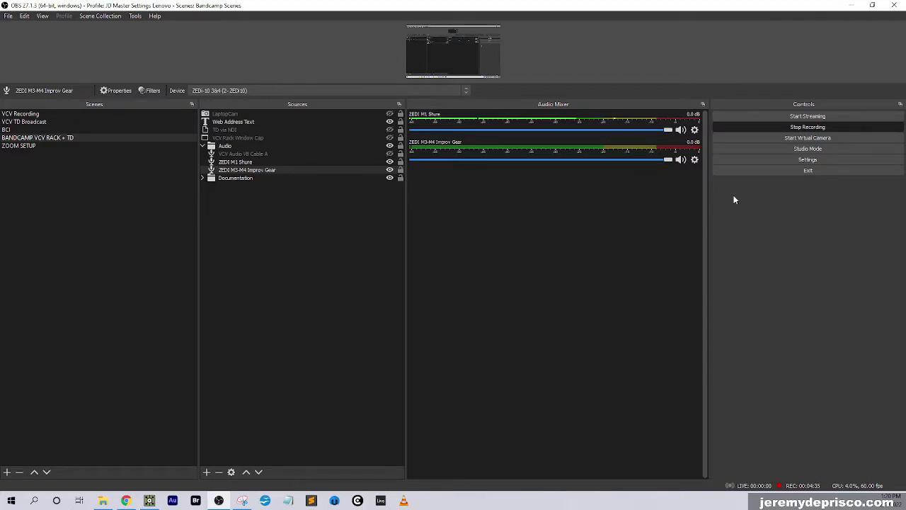
pyautogui.click(794, 161)
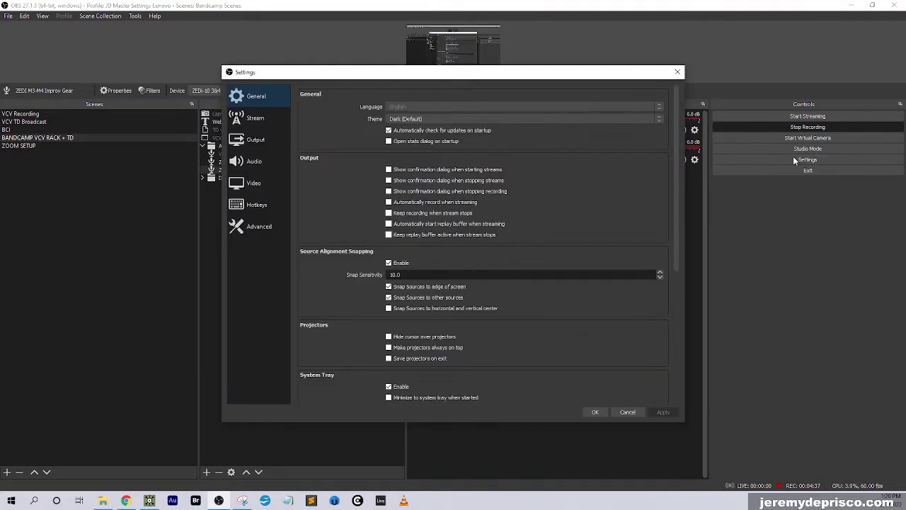
pyautogui.click(256, 161)
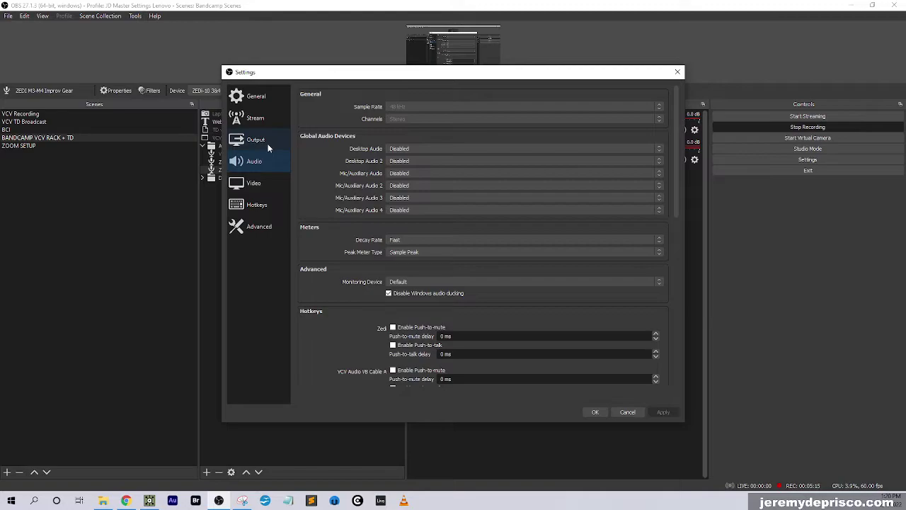
pyautogui.click(268, 148)
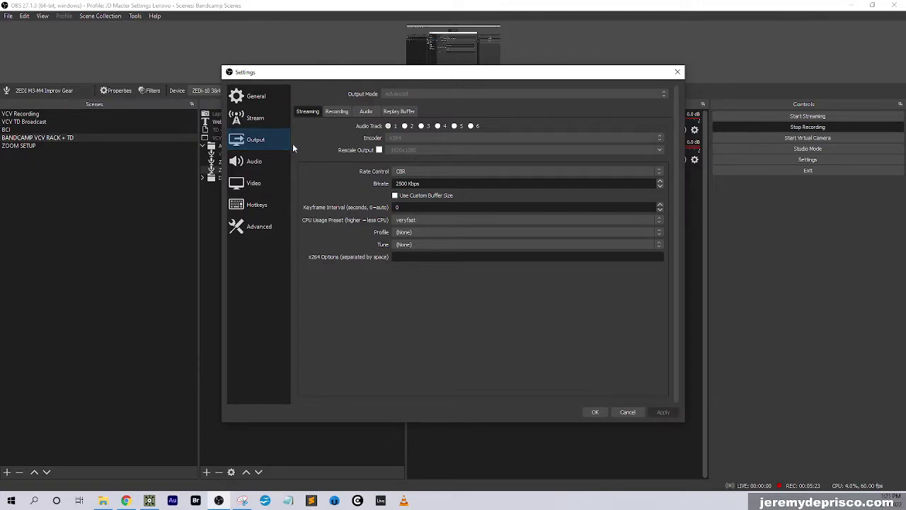
pyautogui.click(265, 119)
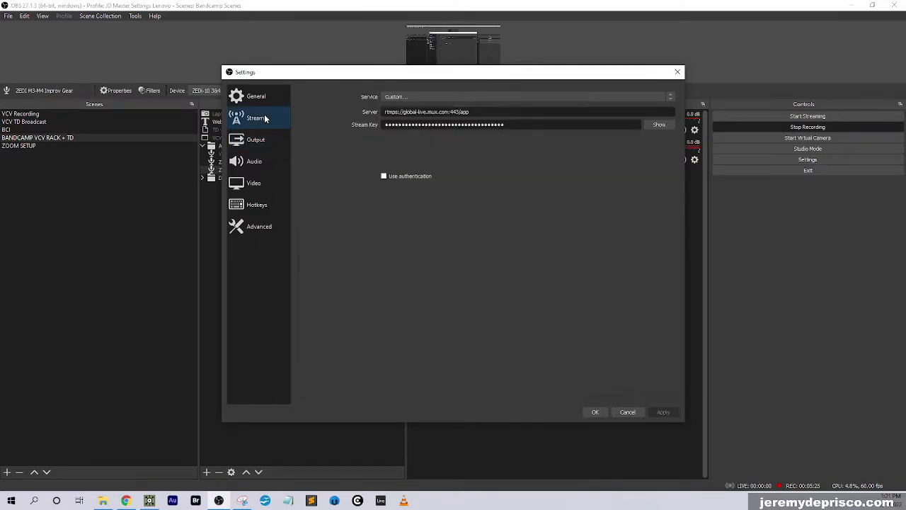
pyautogui.click(262, 140)
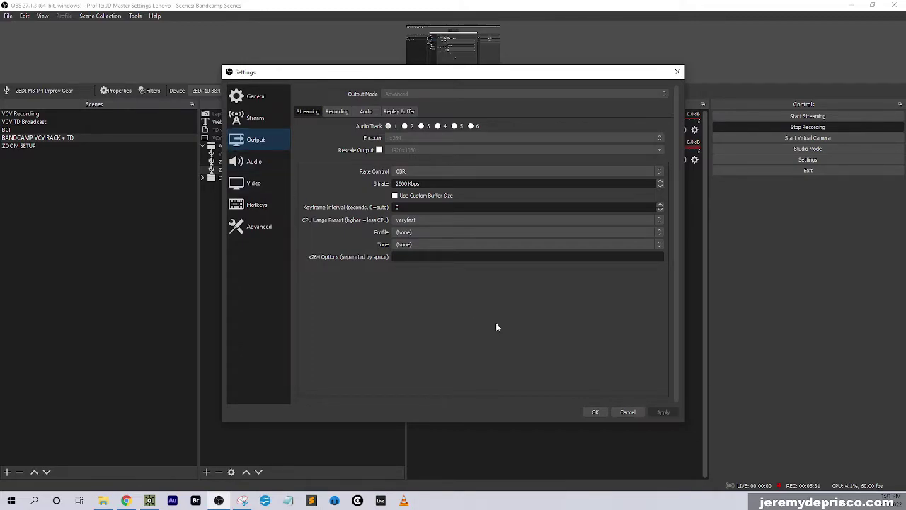
pyautogui.click(253, 183)
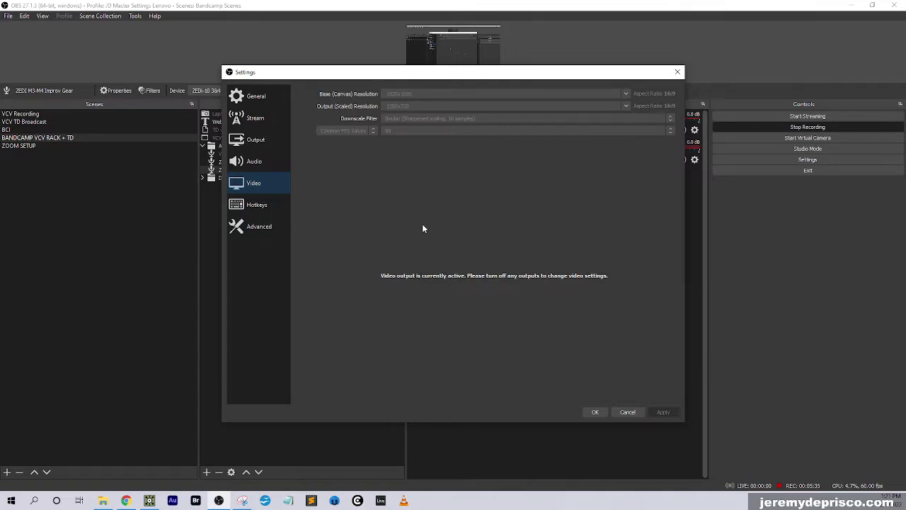
pyautogui.click(634, 413)
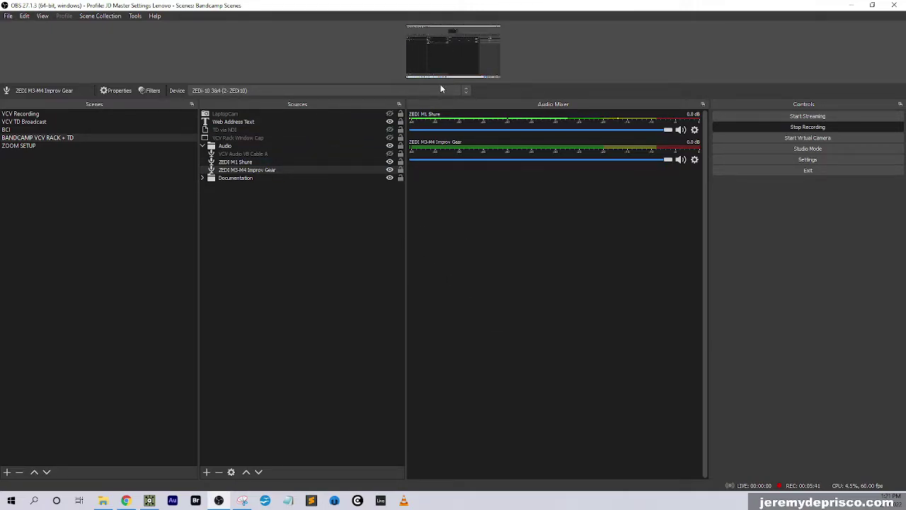
# Enlarge the preview, select TD via NDI, and expand the Documentation group to show its sources
pyautogui.moveTo(498, 98); pyautogui.dragTo(499, 220)
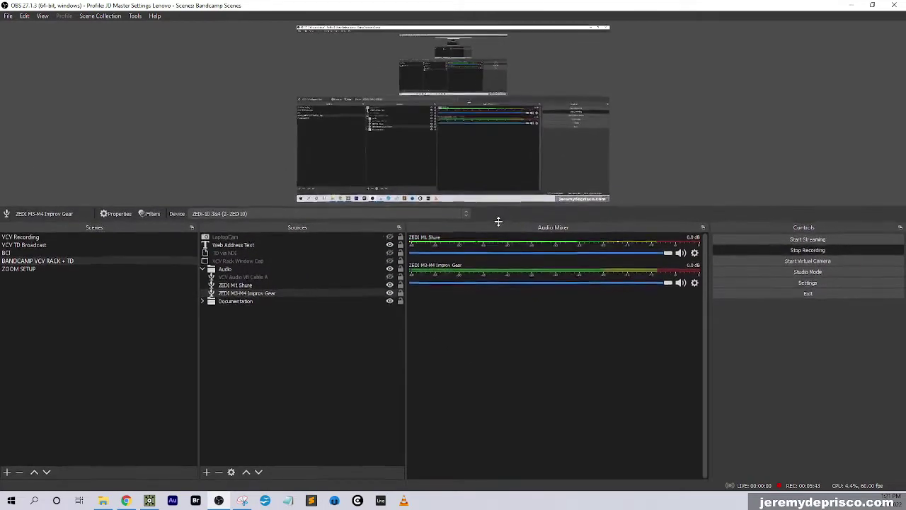
pyautogui.click(248, 253)
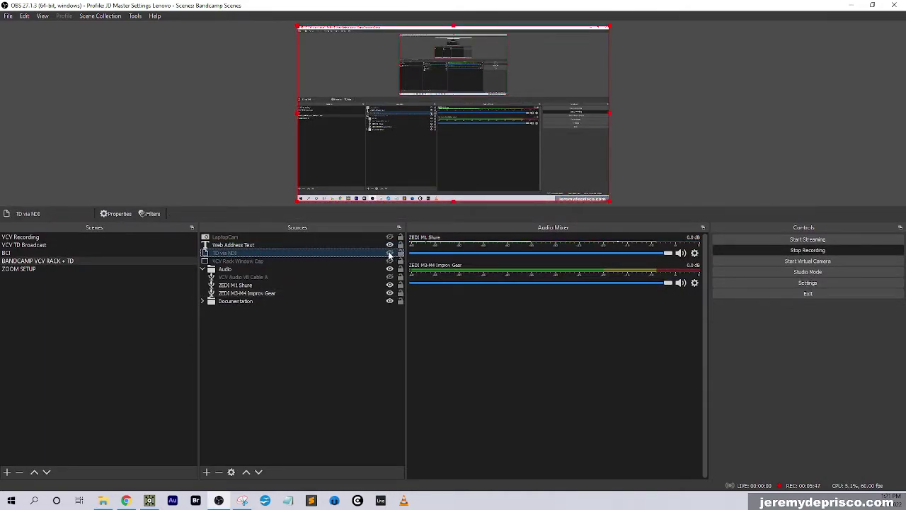
pyautogui.click(202, 301)
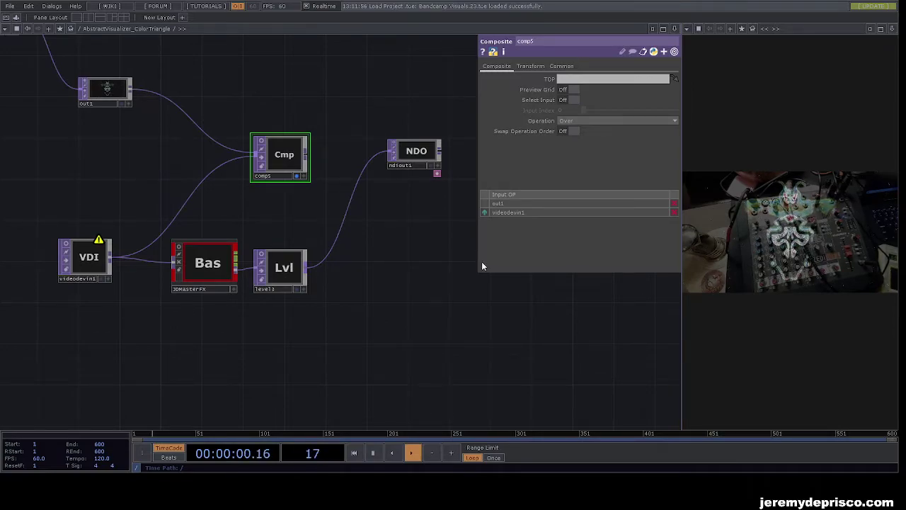
pyautogui.moveTo(408, 241); pyautogui.dragTo(348, 303)
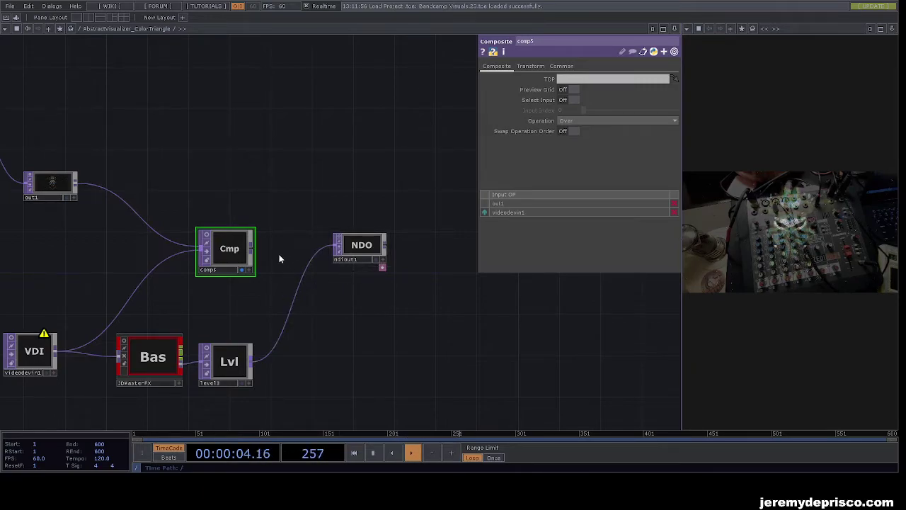
pyautogui.scroll(5, 352, 257)
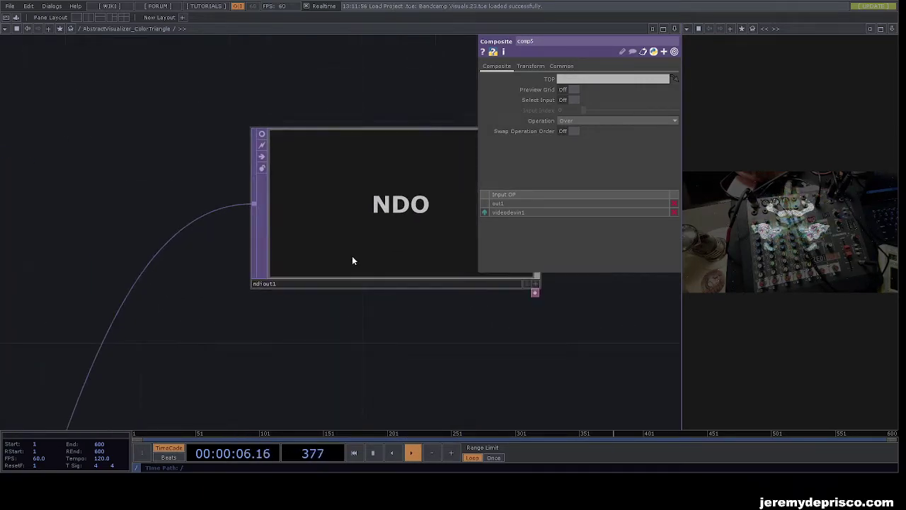
pyautogui.scroll(-3, 354, 264)
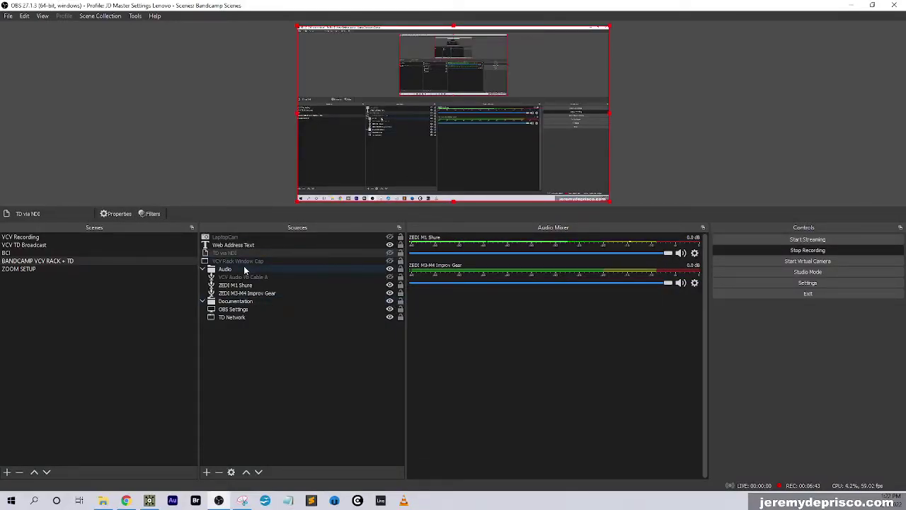
pyautogui.click(224, 255)
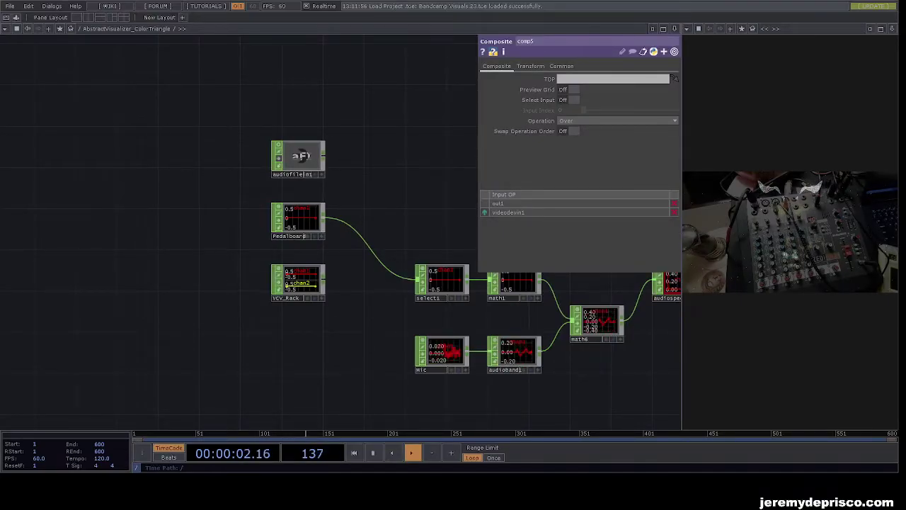
# Select the Pedalboard Audio Device In CHOP and confirm its device stays ZEDI-10 3&4
pyautogui.scroll(3, 366, 167)
pyautogui.moveTo(416, 234); pyautogui.dragTo(341, 132)
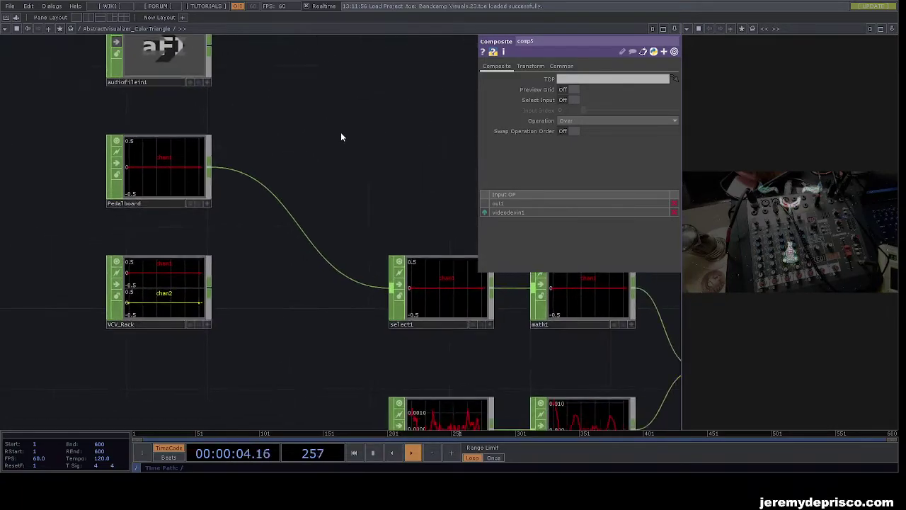
pyautogui.click(174, 168)
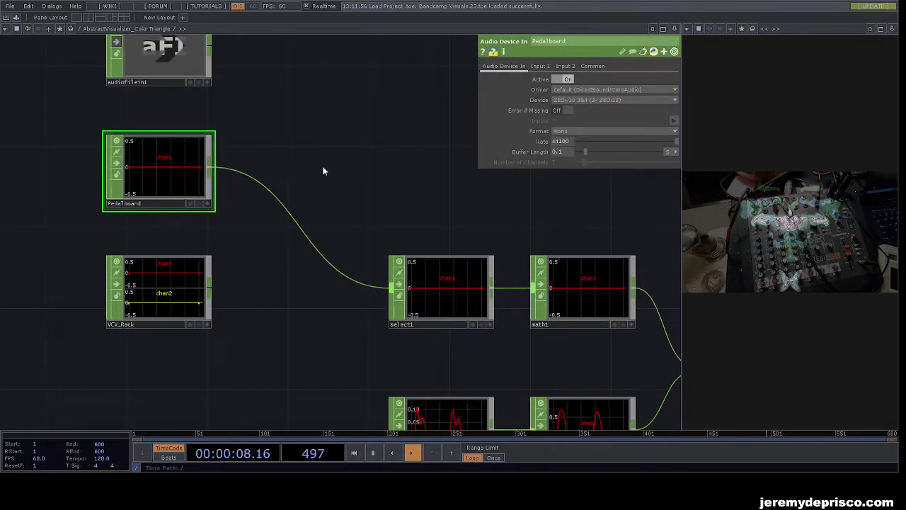
pyautogui.moveTo(377, 167); pyautogui.dragTo(362, 170)
pyautogui.scroll(2, 550, 115)
pyautogui.click(590, 99)
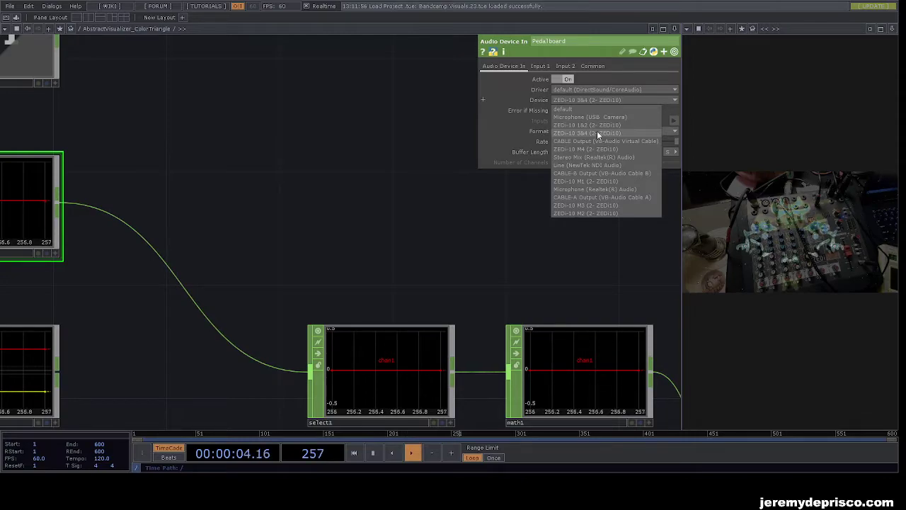
pyautogui.click(384, 147)
pyautogui.scroll(-3, 384, 147)
pyautogui.scroll(-2, 383, 147)
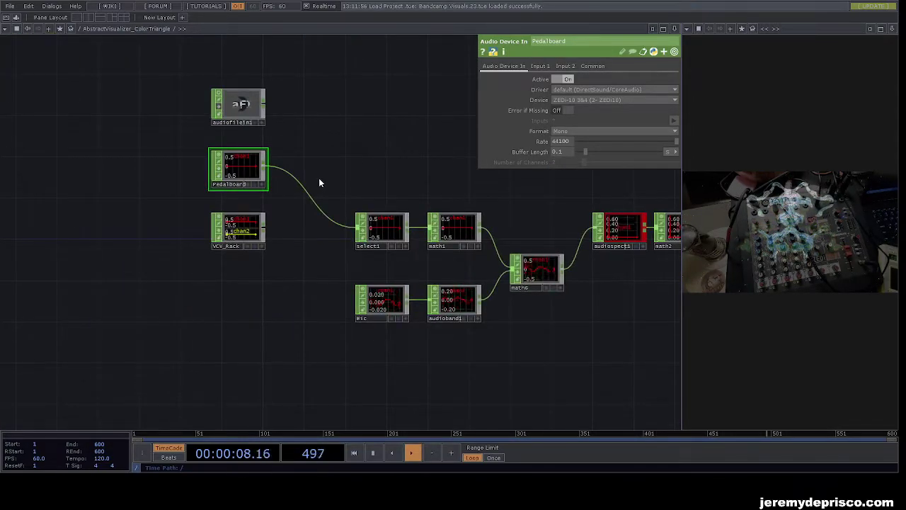